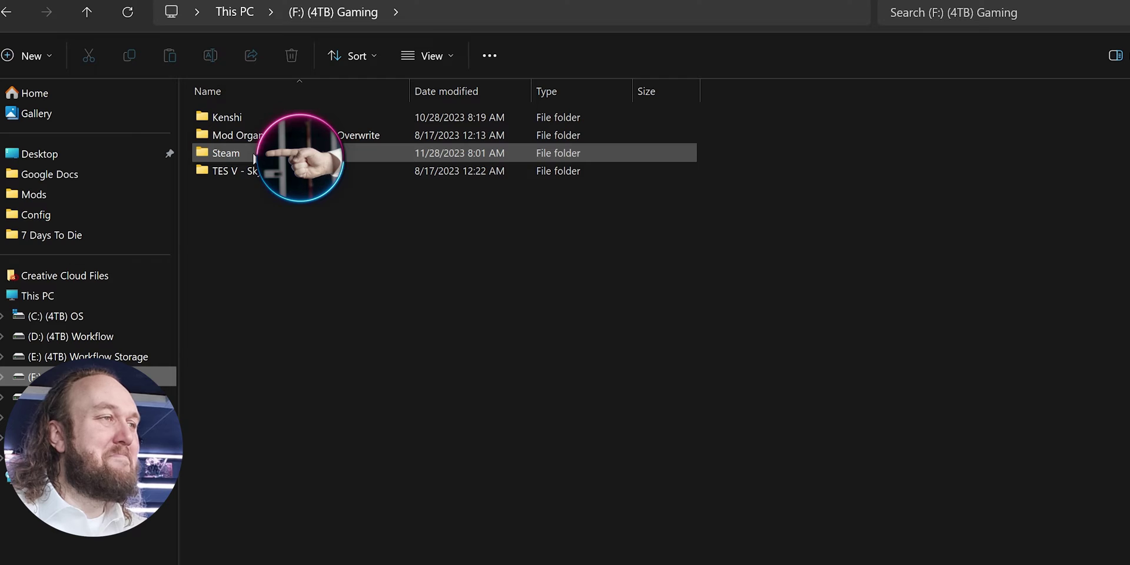
- Delete the Skyrim Special Edition folder from Steam\steamapps\common on the F: Gaming drive
double_click(254, 154)
double_click(276, 421)
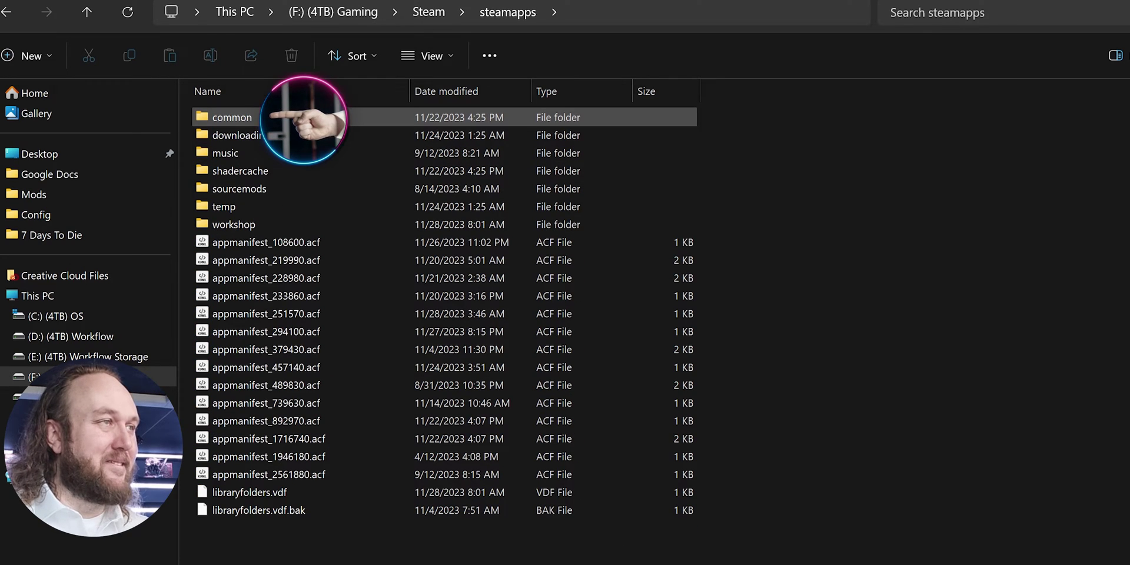
double_click(286, 114)
right_click(321, 278)
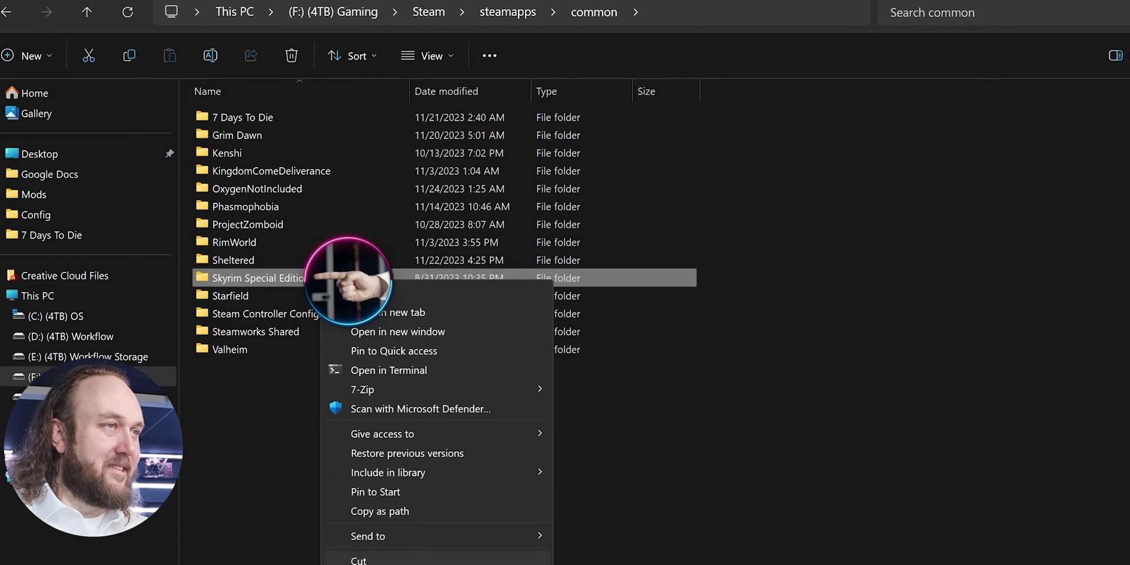
key(Delete)
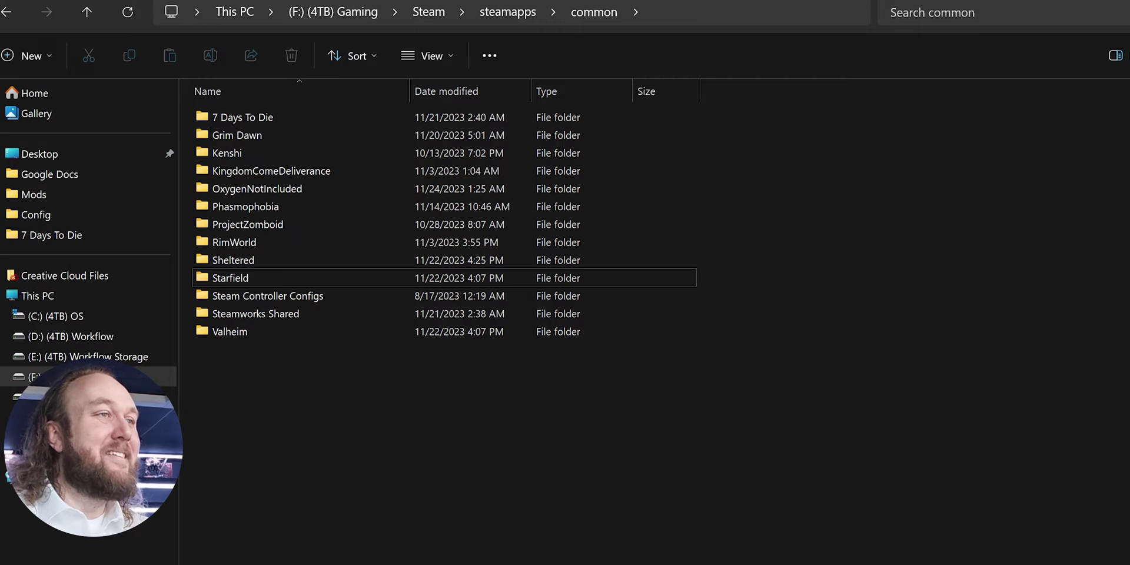
- Delete the Skyrim Special Edition folder from Documents\My Games in the user's profile on the C: drive
click(60, 318)
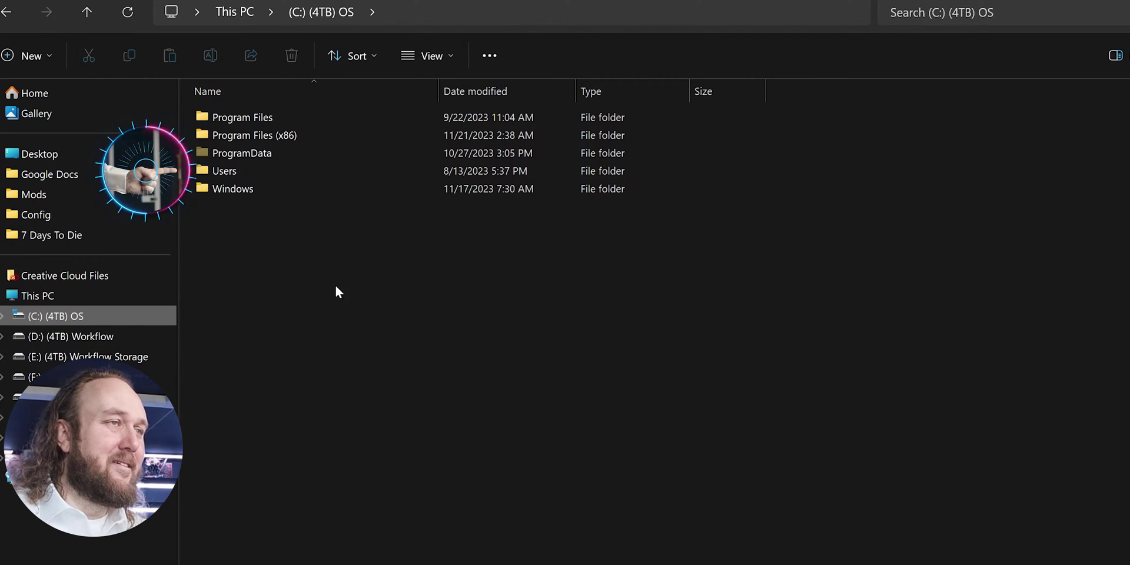
double_click(338, 170)
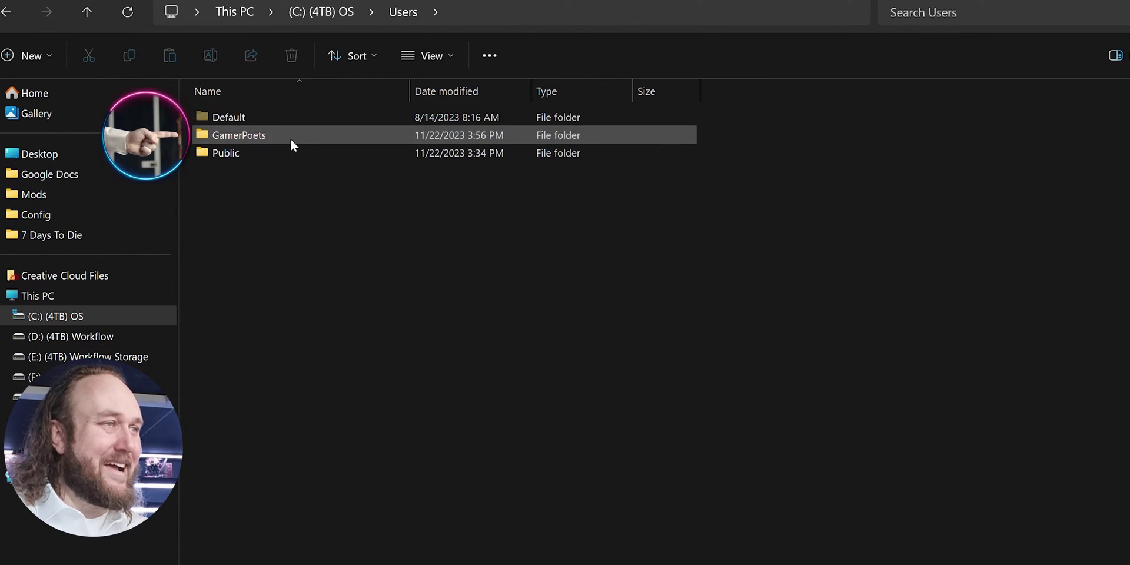
double_click(290, 140)
double_click(298, 187)
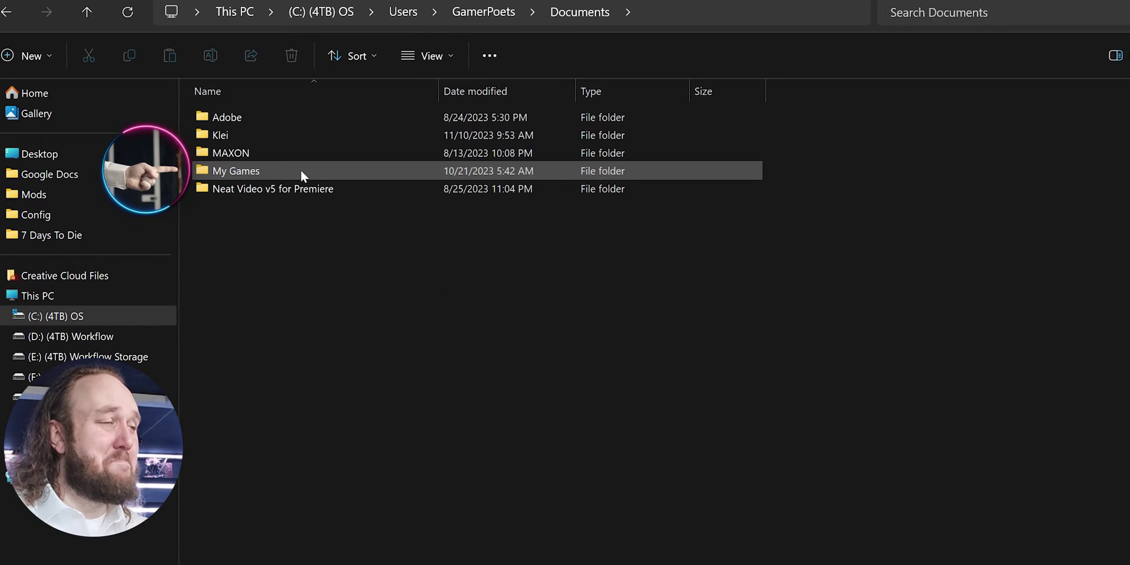
double_click(301, 170)
right_click(327, 136)
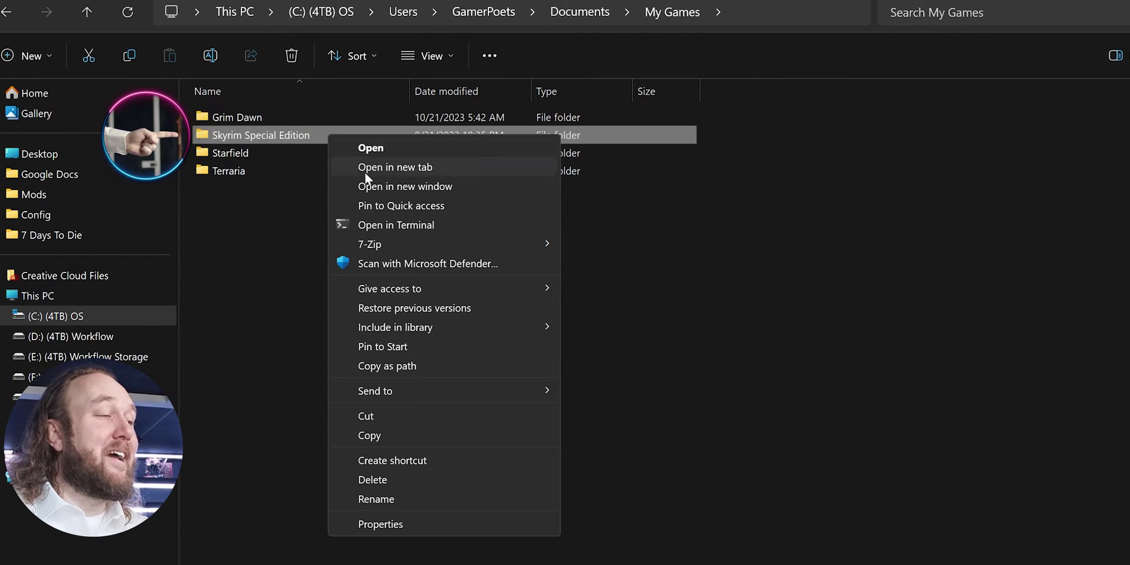
click(475, 479)
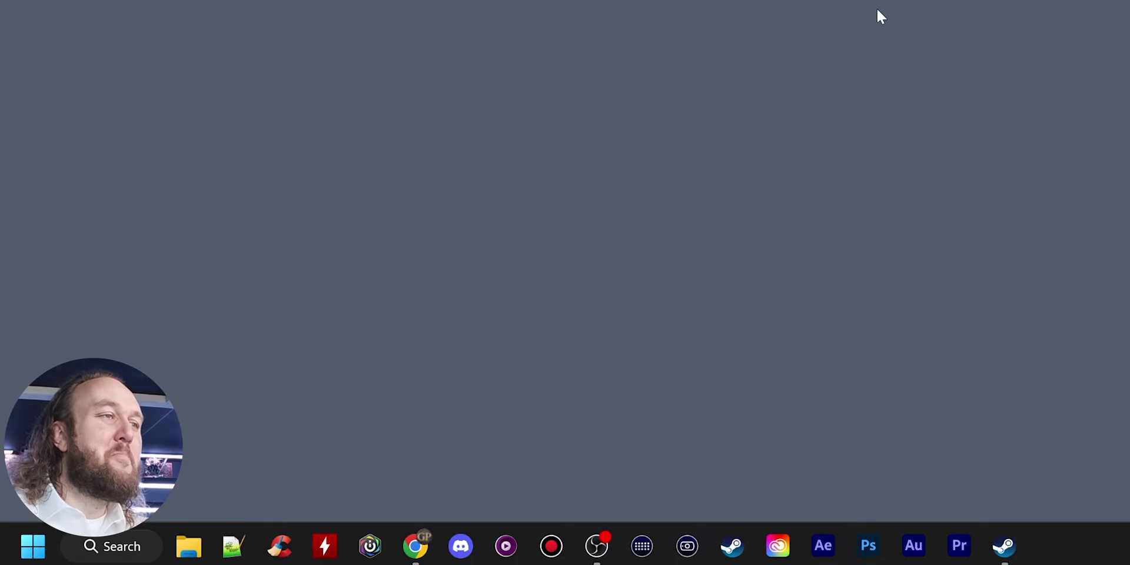
- Open the appdata location through the Run dialog and delete the Skyrim Special Edition folder from AppData\Local
key(super+r)
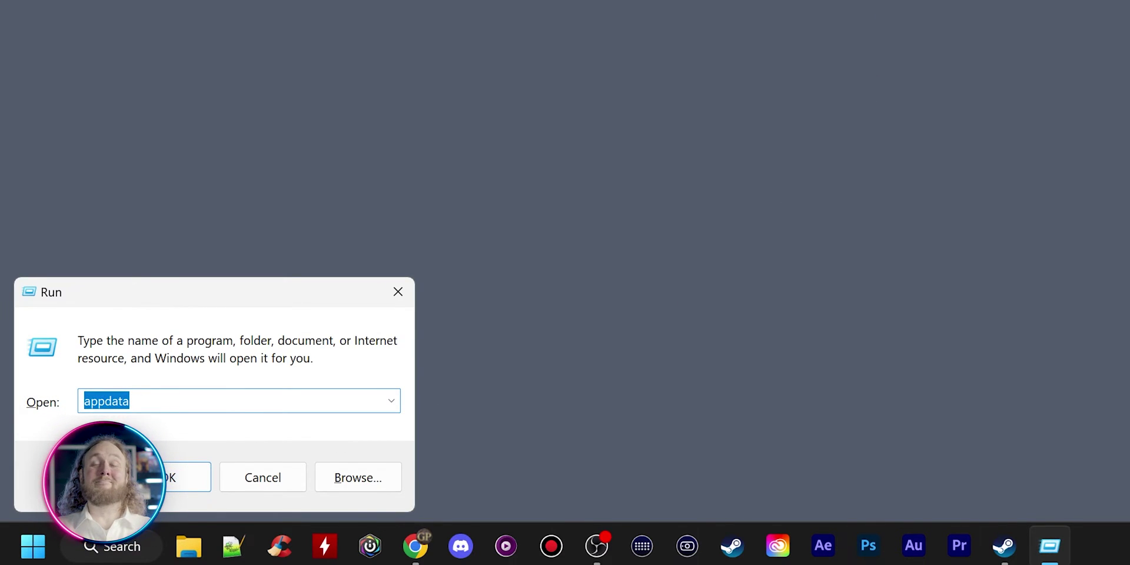
key(Return)
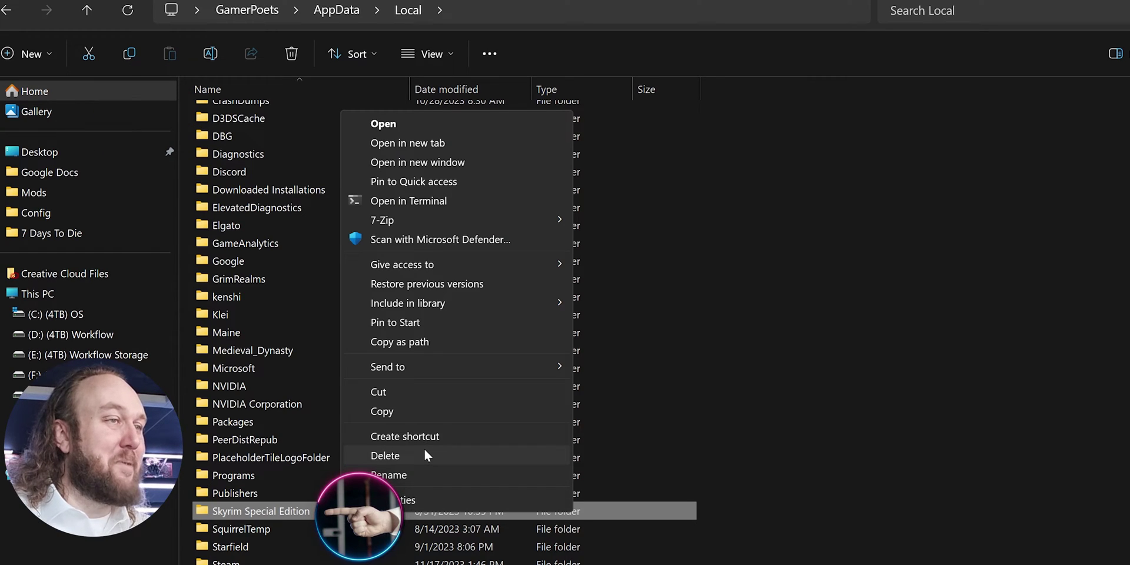
click(423, 454)
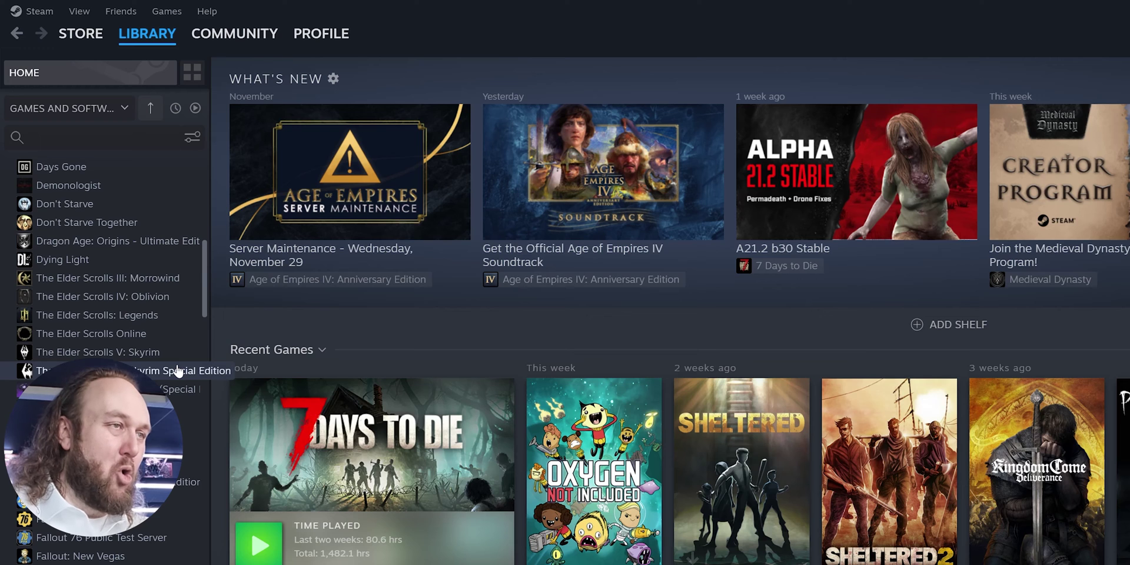
- Switch to Steam and bring up the management options for The Elder Scrolls V: Skyrim Special Edition in the library
mouse_move(165, 48)
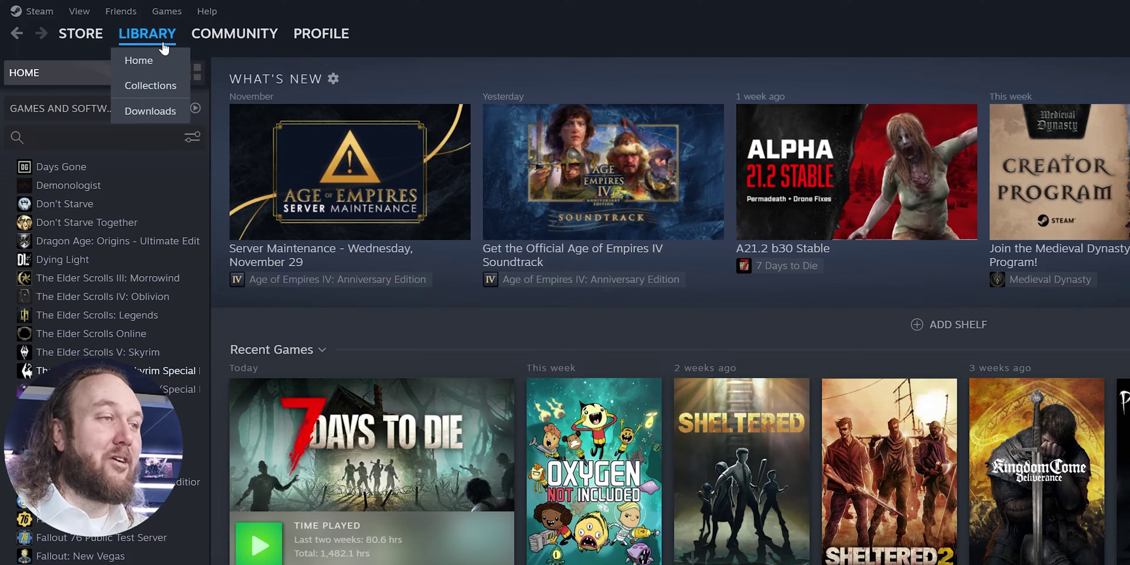
right_click(169, 369)
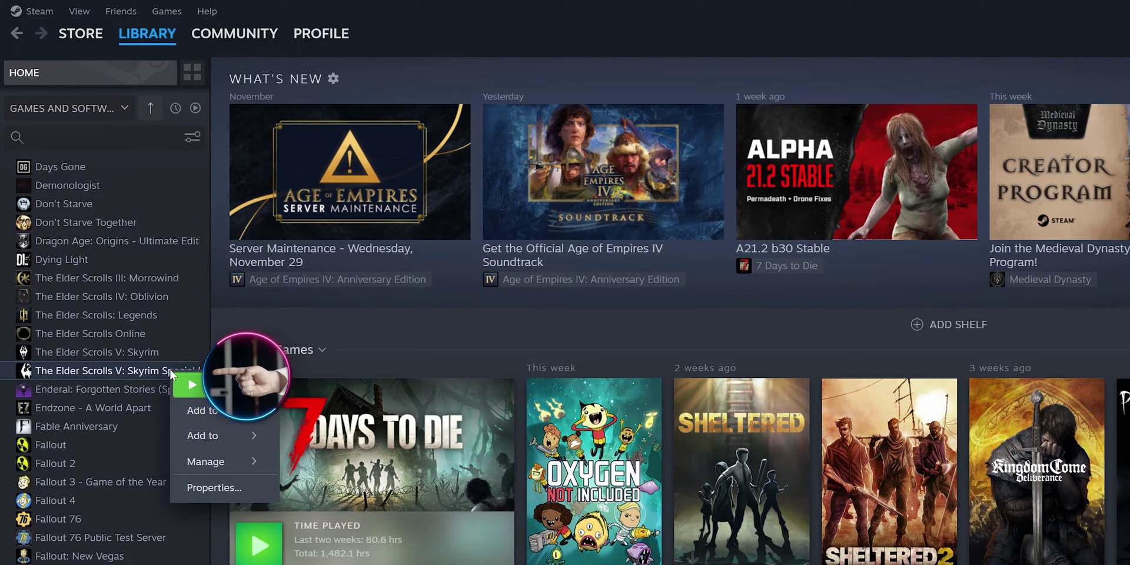
mouse_move(206, 462)
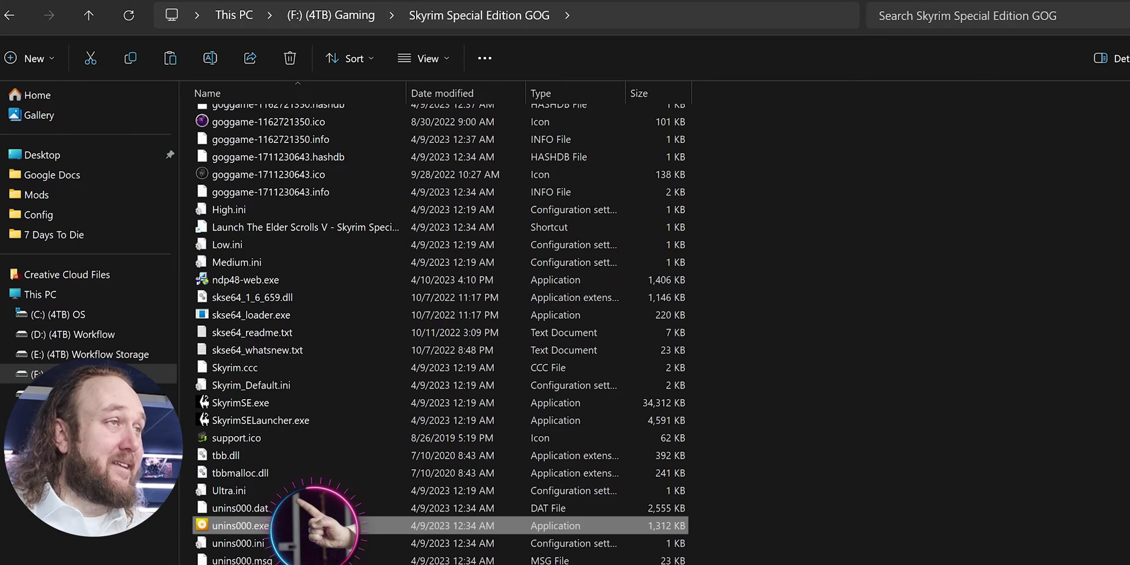
- Uninstall the GOG copy of Skyrim and its Anniversary Upgrade with unins000.exe, and remove the leftover Skyrim Special Edition GOG folder
double_click(290, 530)
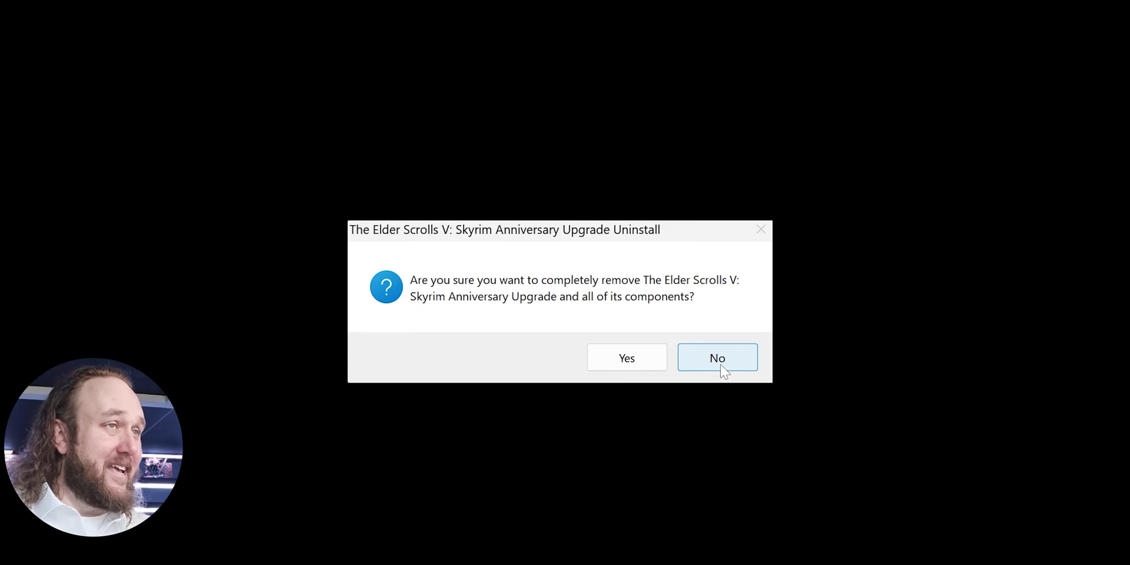
click(626, 369)
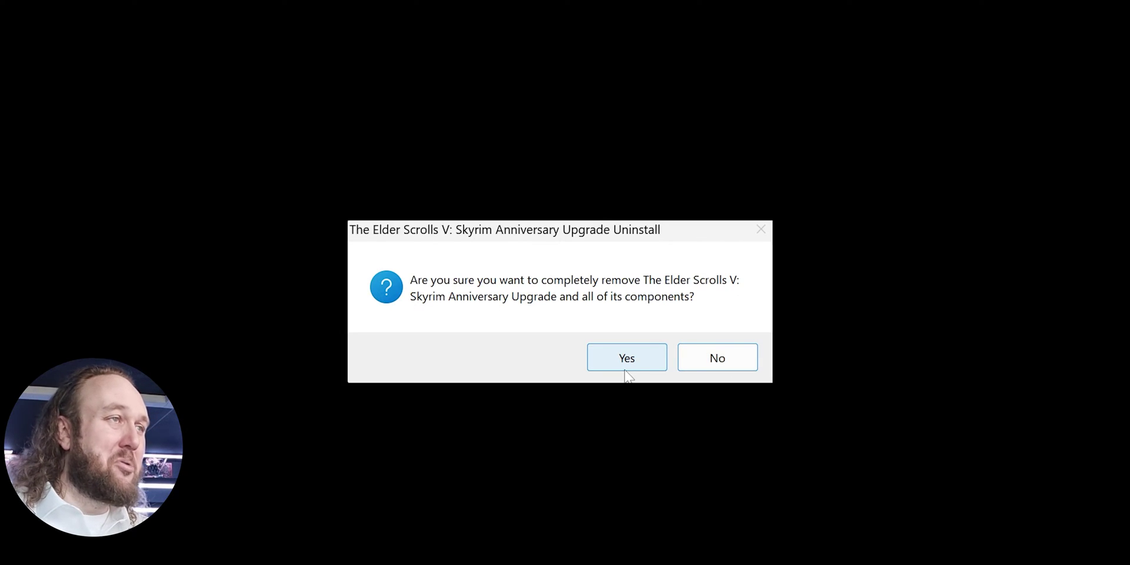
click(625, 370)
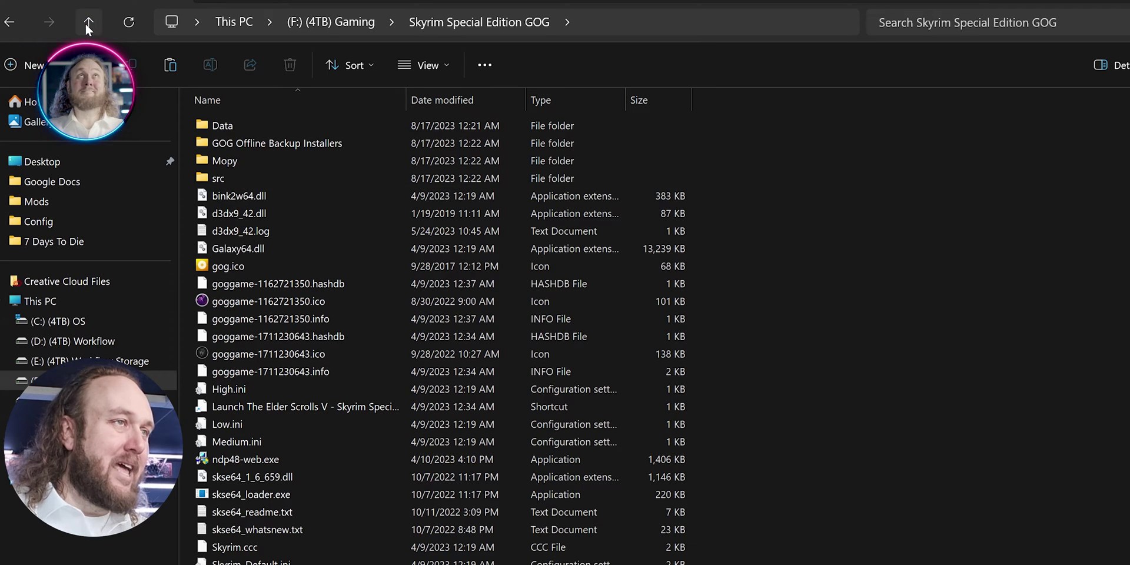
click(87, 23)
right_click(362, 160)
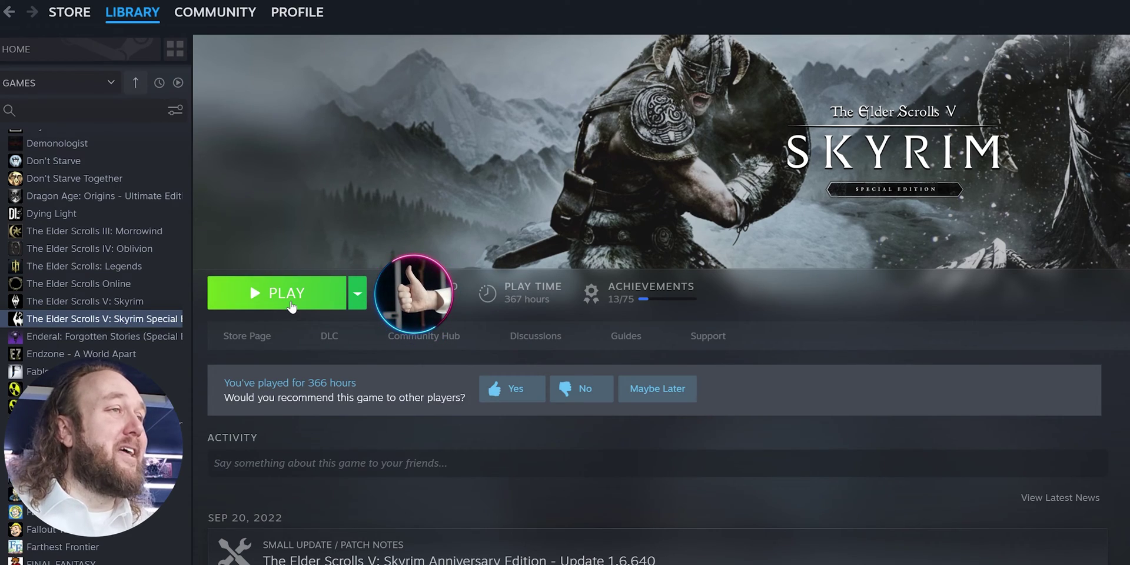
- Launch Skyrim Special Edition from Steam, accept the video hardware detection, and download the Anniversary Edition content from the main menu
click(290, 306)
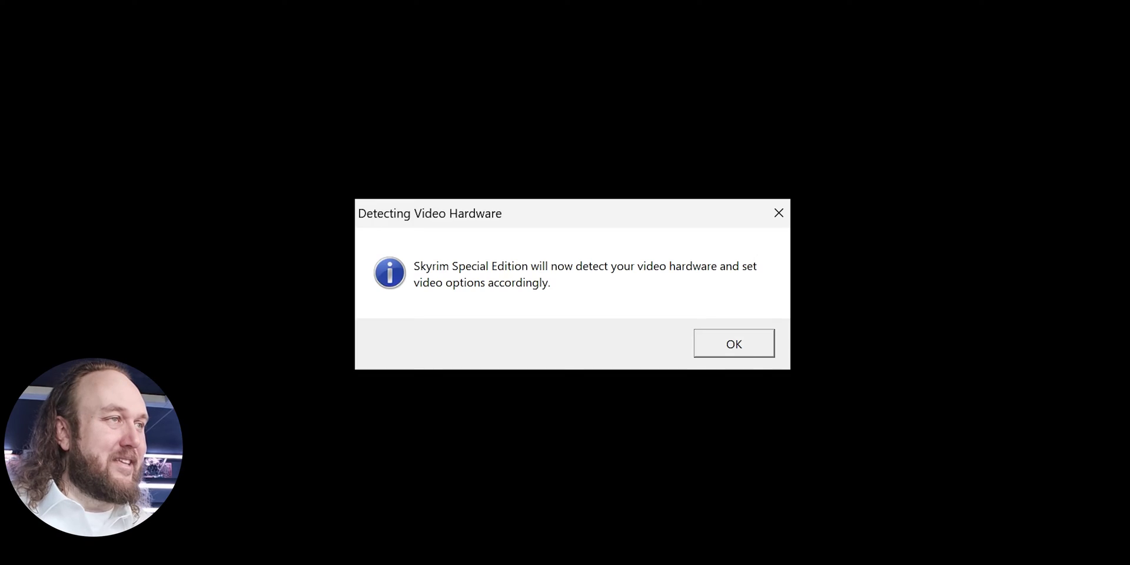
click(733, 346)
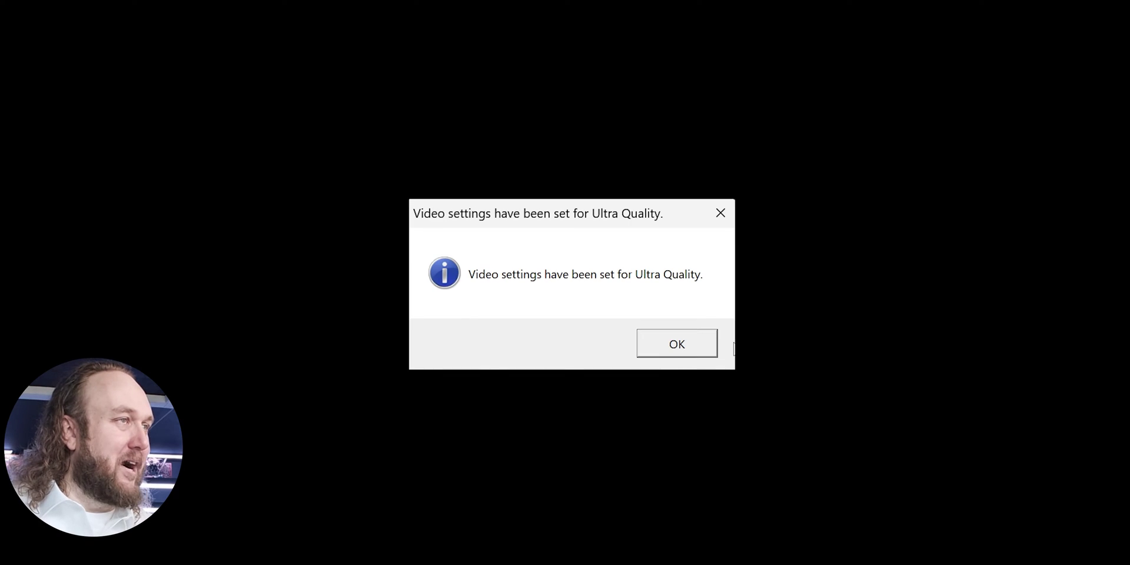
click(669, 349)
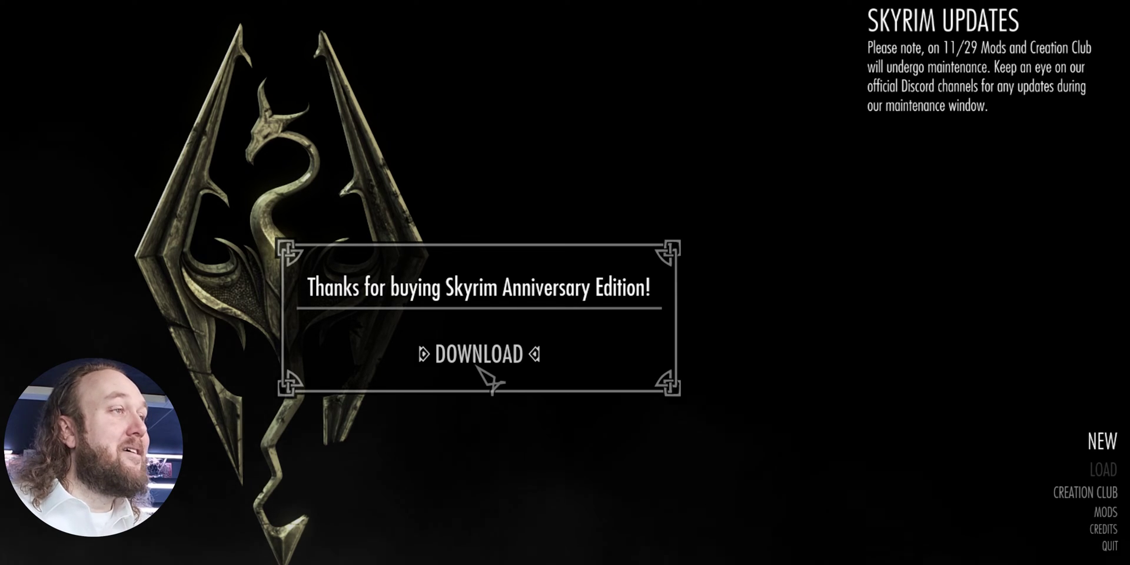
click(478, 354)
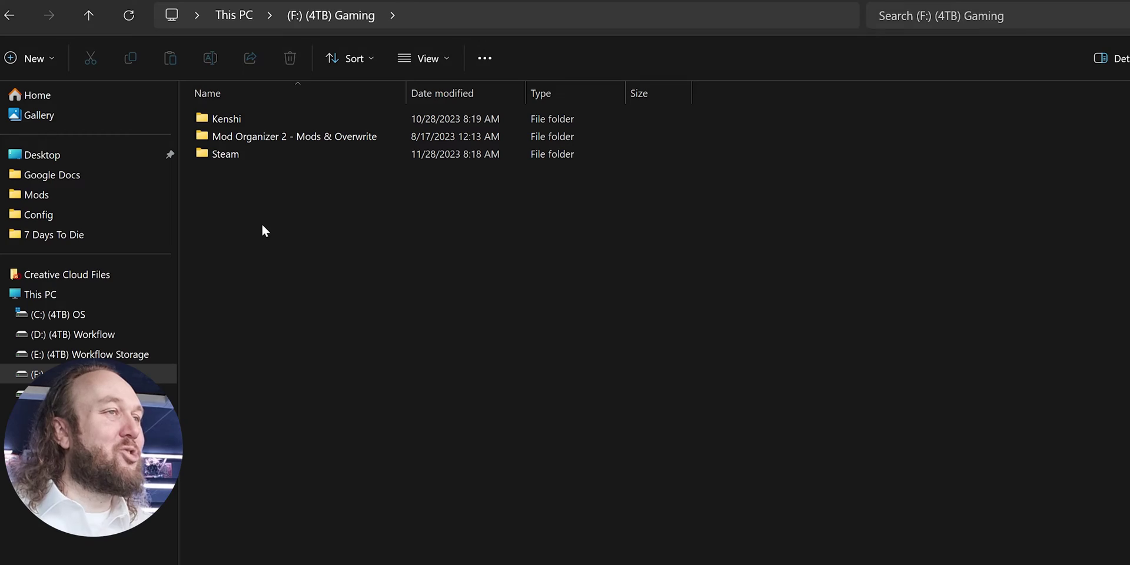
- Create a new folder named Skyrim AE on the F: Gaming drive
right_click(268, 223)
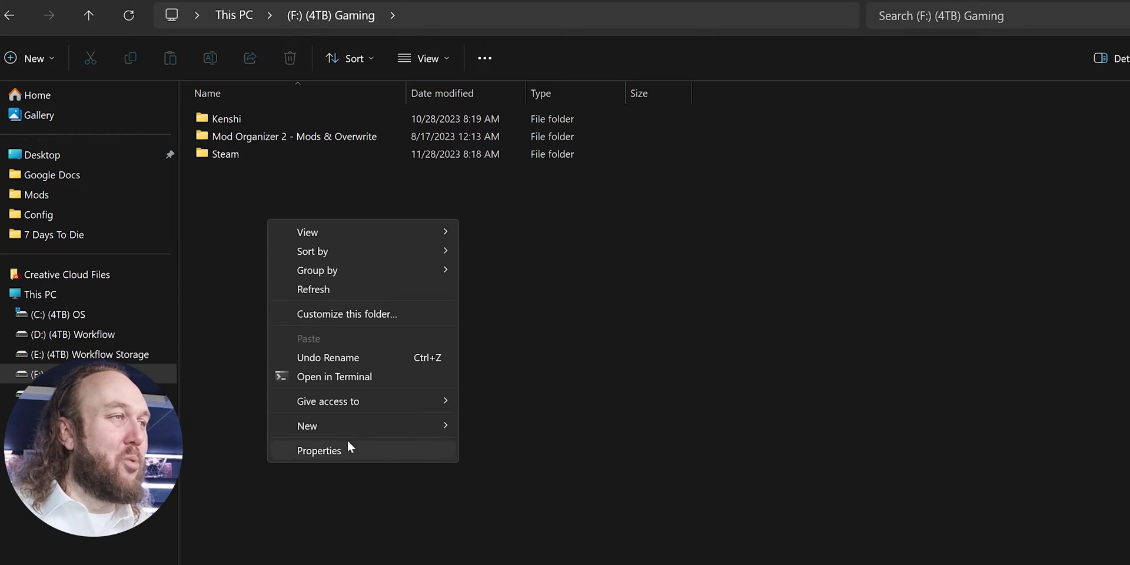
mouse_move(354, 426)
click(506, 429)
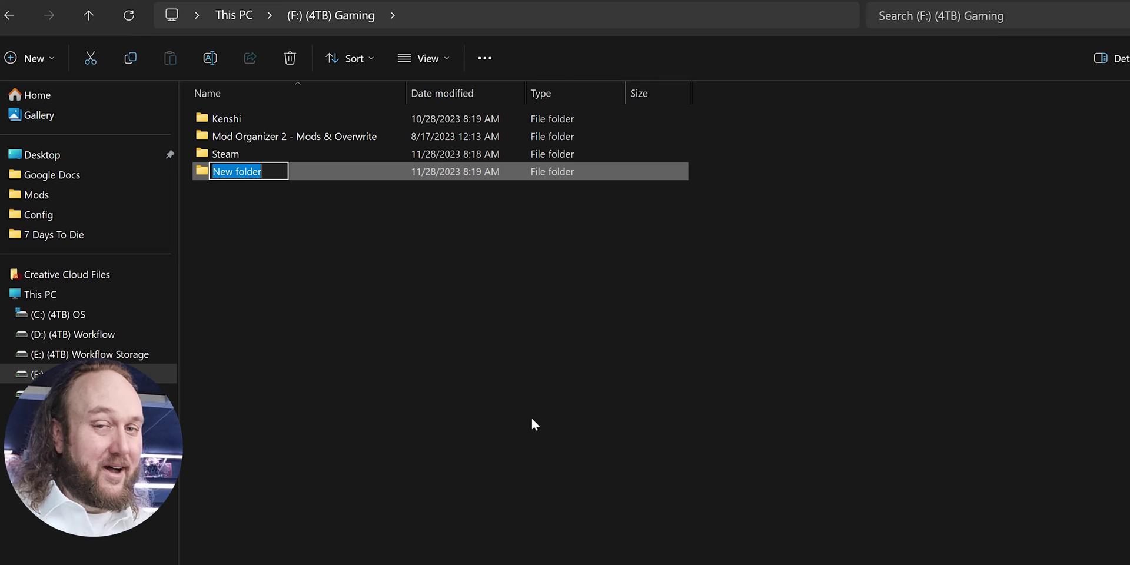
text(Skyrim AE)
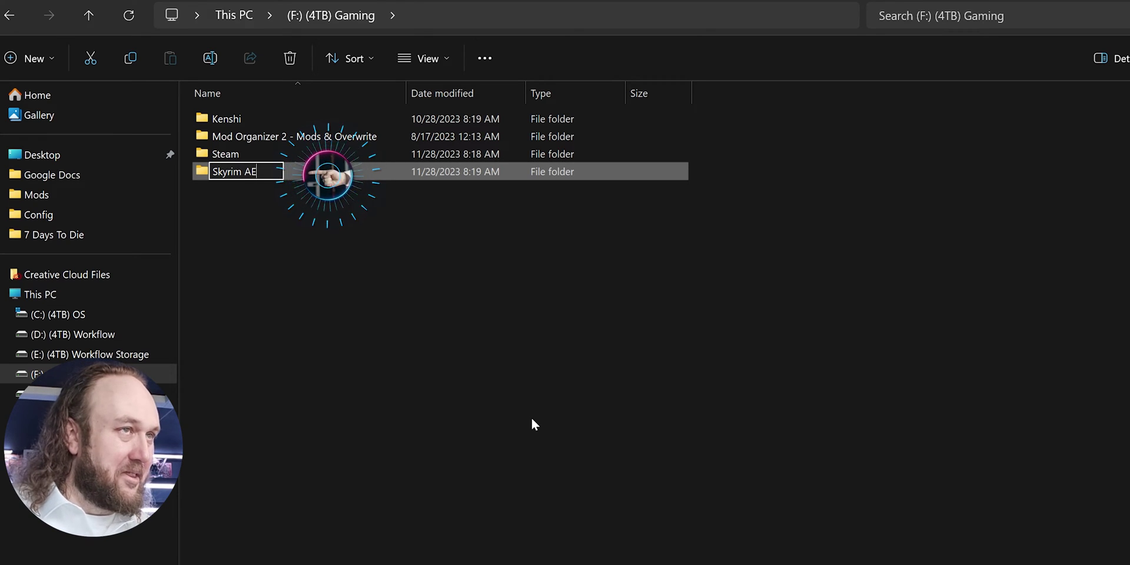
key(Return)
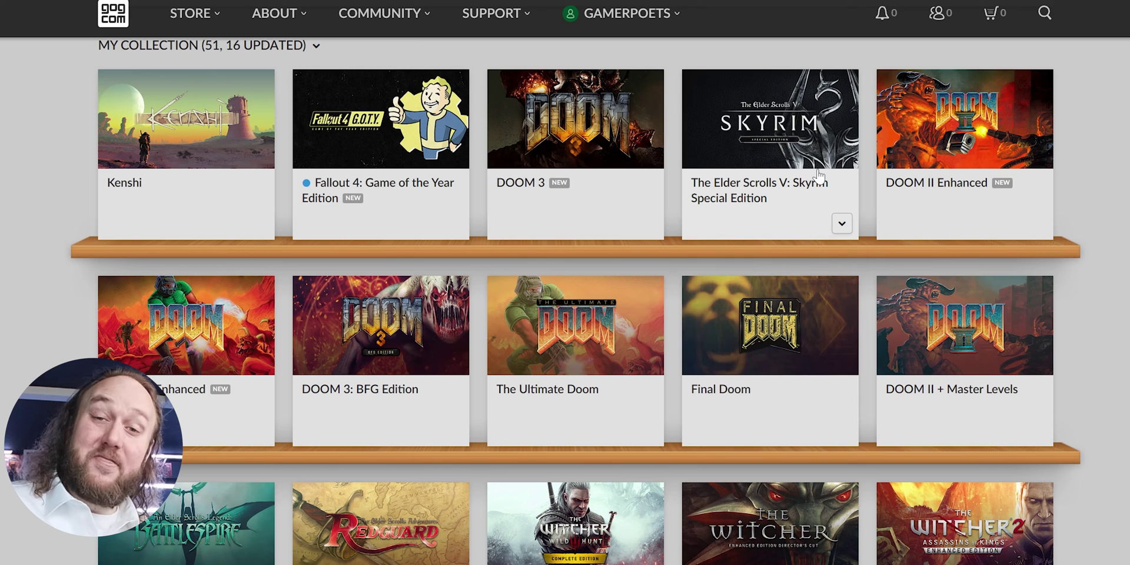
- Open The Elder Scrolls V: Skyrim Special Edition in the GOG collection and choose the Skyrim AE folder for saving its installer files
click(816, 158)
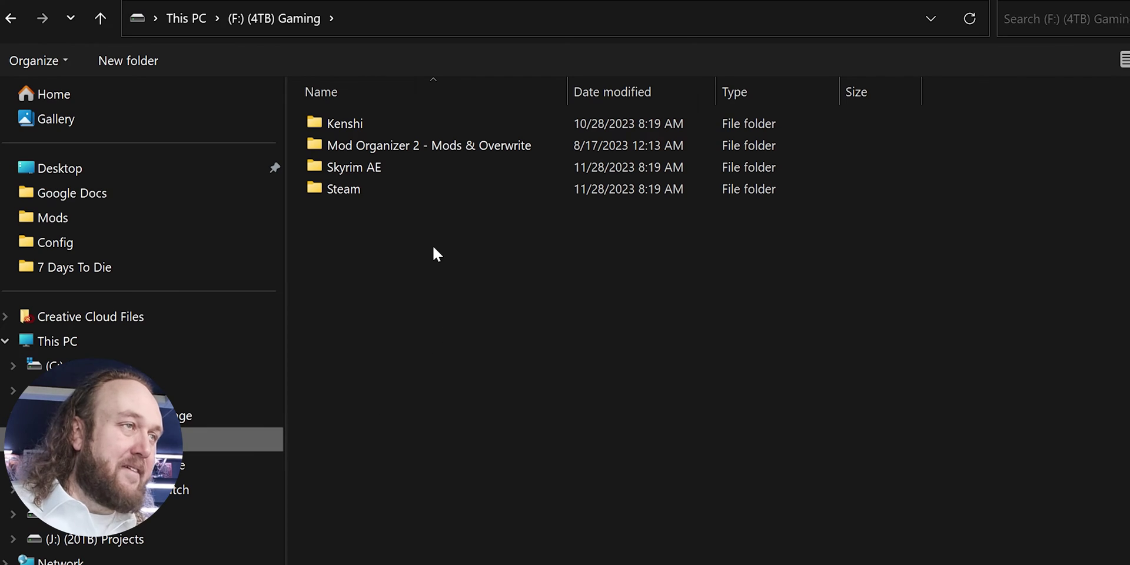
double_click(414, 169)
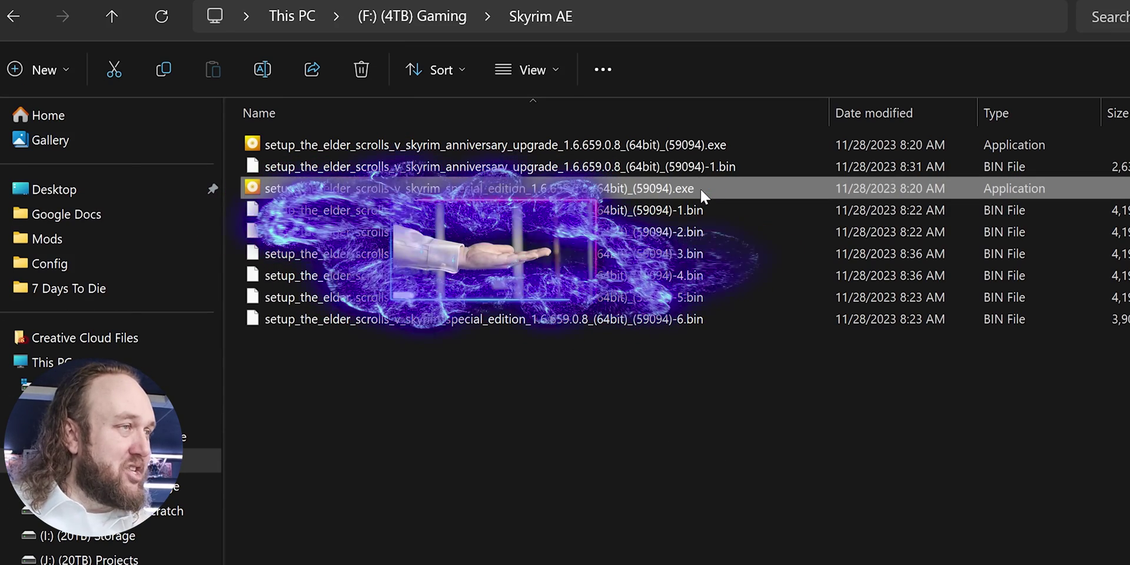
- Start the 1.6.659.0.8 Special Edition setup in English and set its install path to F:\Skyrim AE
double_click(700, 188)
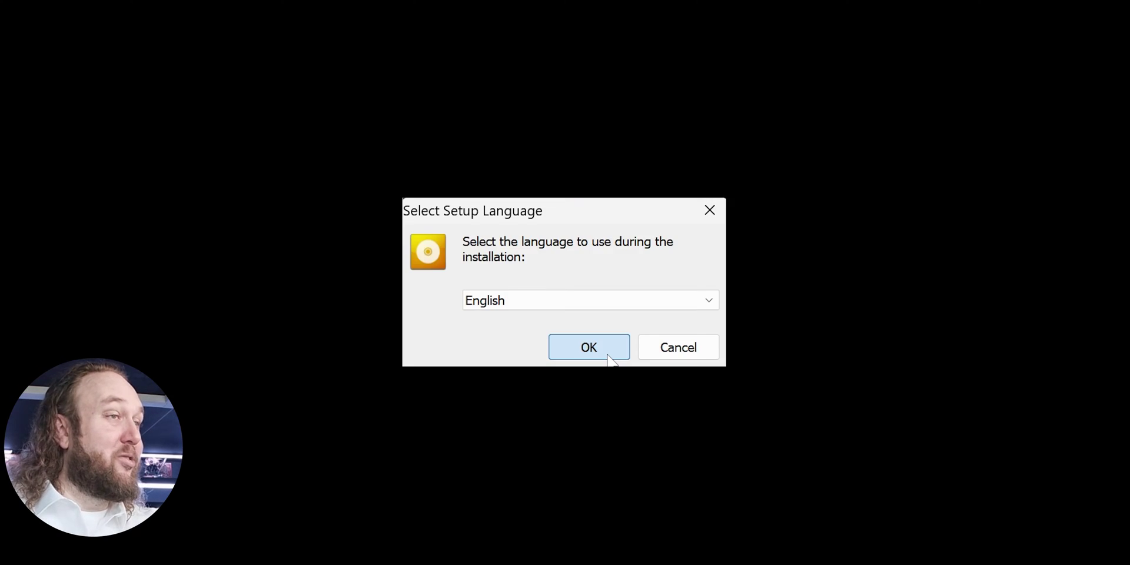
click(608, 355)
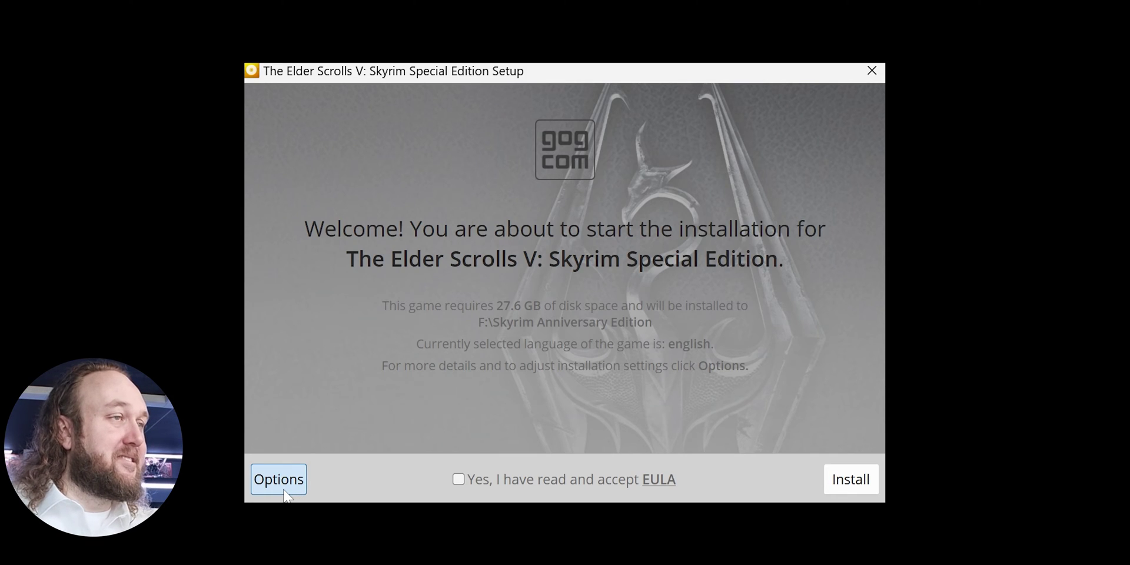
click(285, 493)
click(694, 309)
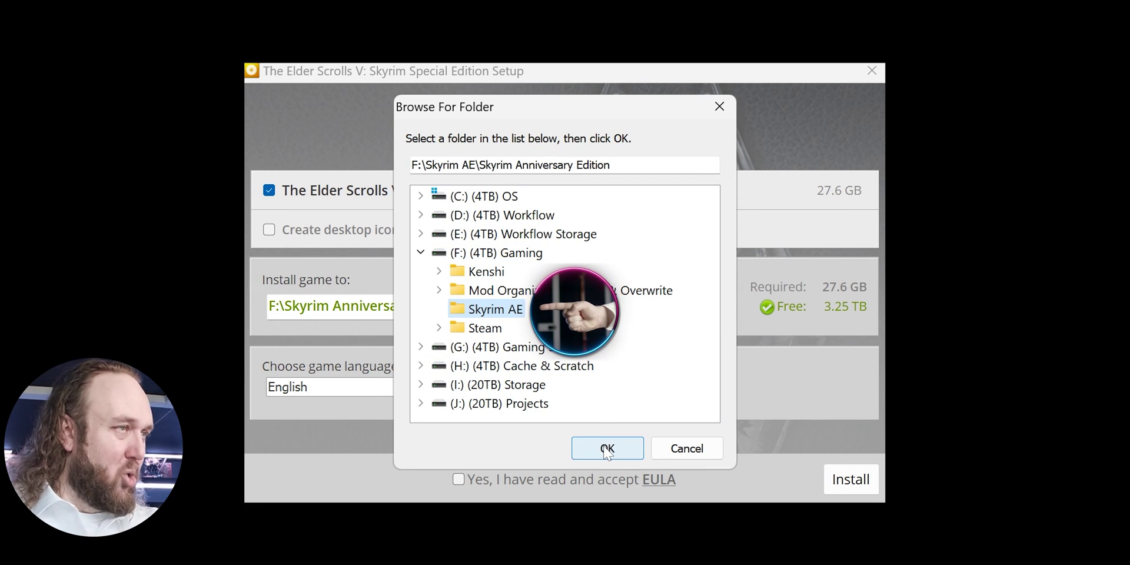
click(606, 449)
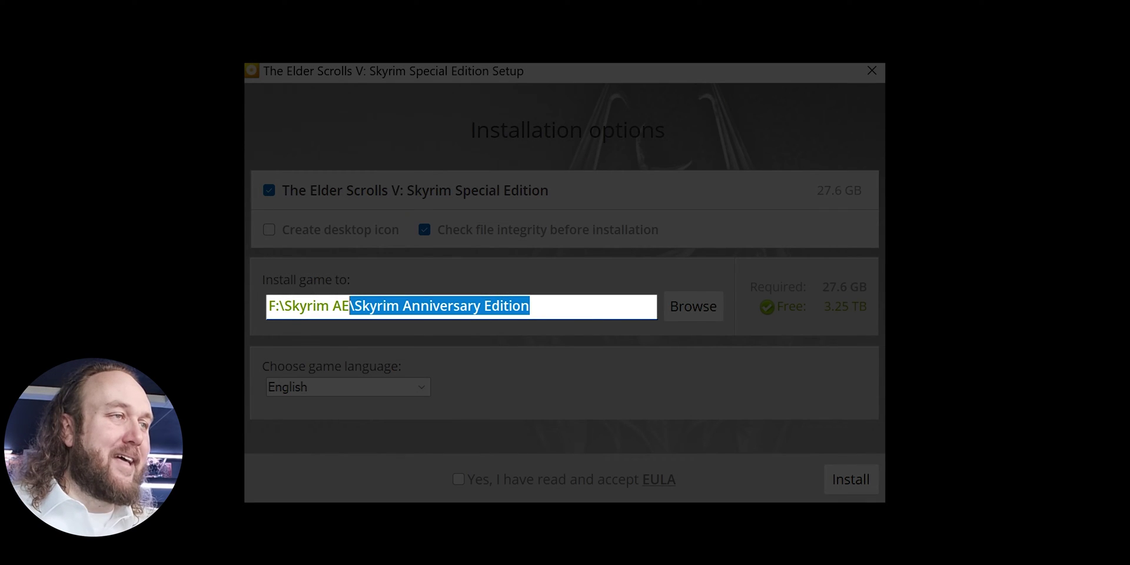
key(BackSpace)
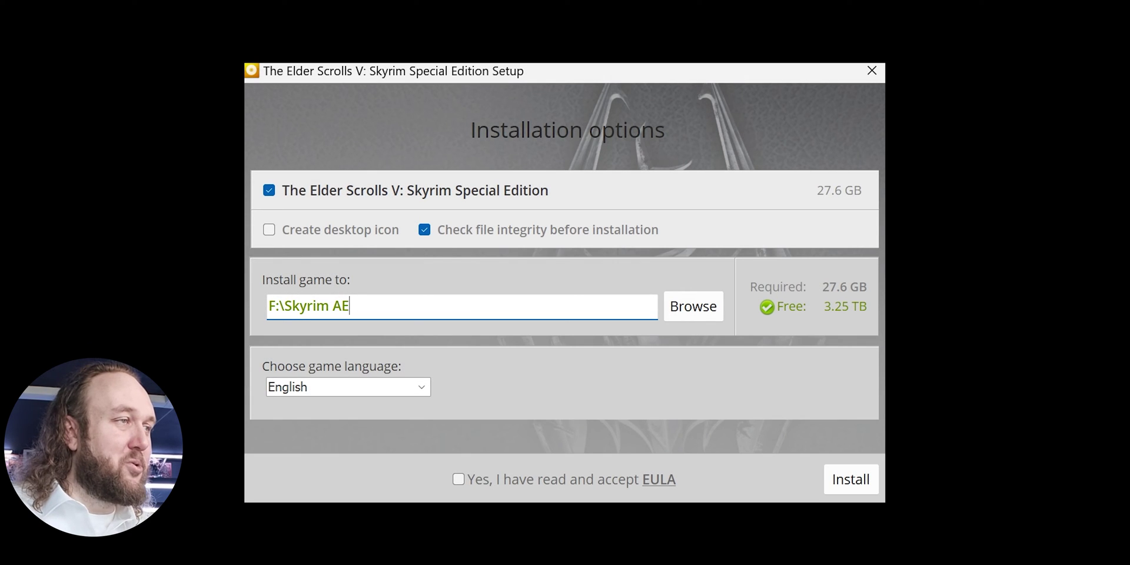
- Accept the EULA, install The Elder Scrolls V: Skyrim Special Edition, and launch the game from the installer
click(459, 479)
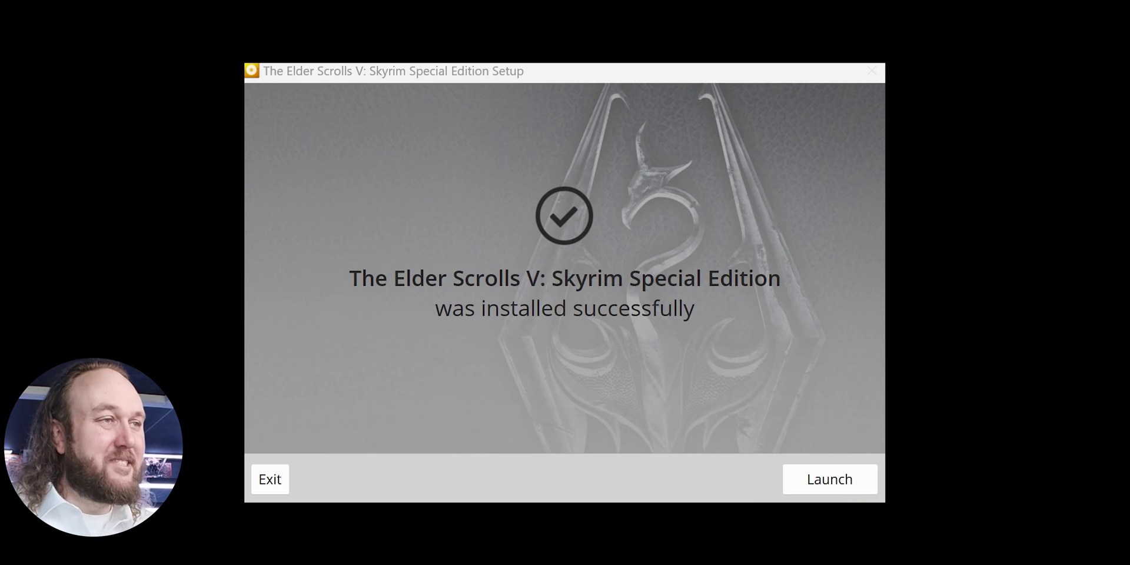
click(838, 496)
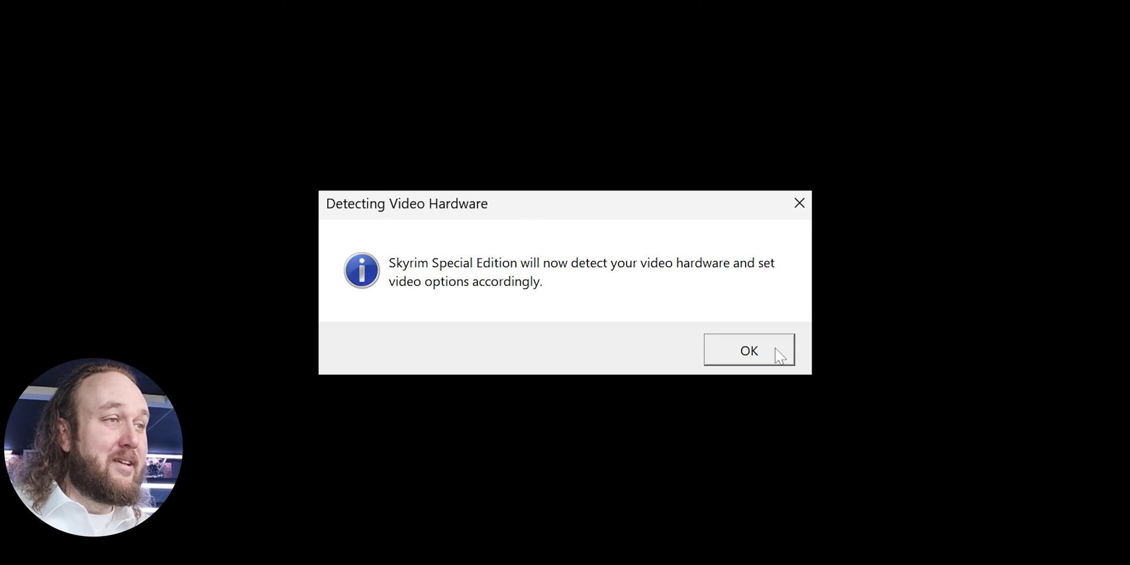
- Let Skyrim Special Edition detect the video hardware and set its video options accordingly
click(775, 350)
click(694, 360)
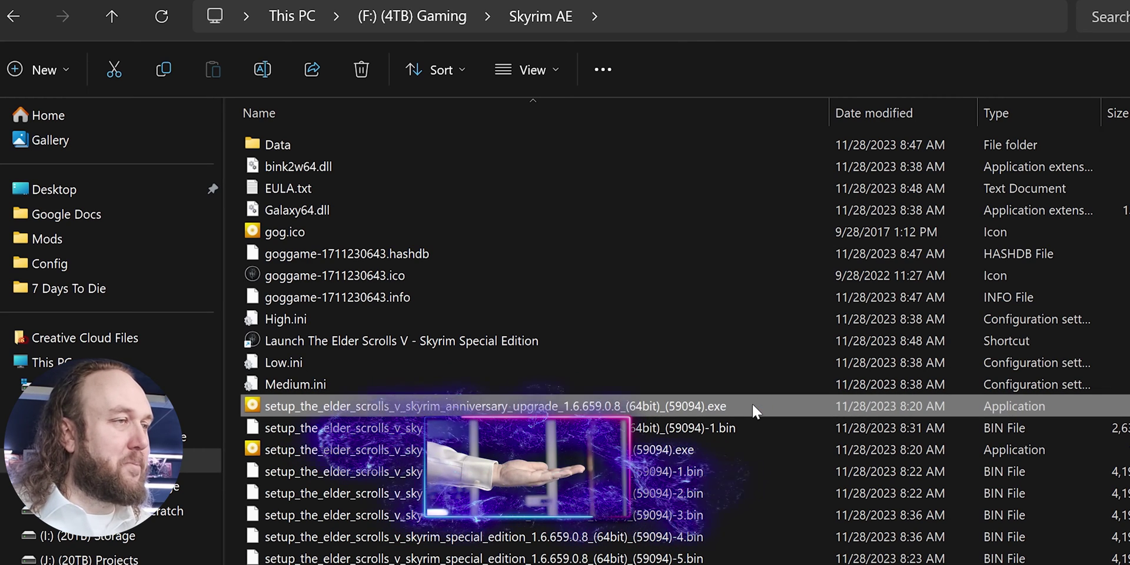
- Run the 1.6.659.0.8 Anniversary Upgrade setup from the Skyrim AE folder in English, accept the EULA, and install the DLC
double_click(751, 406)
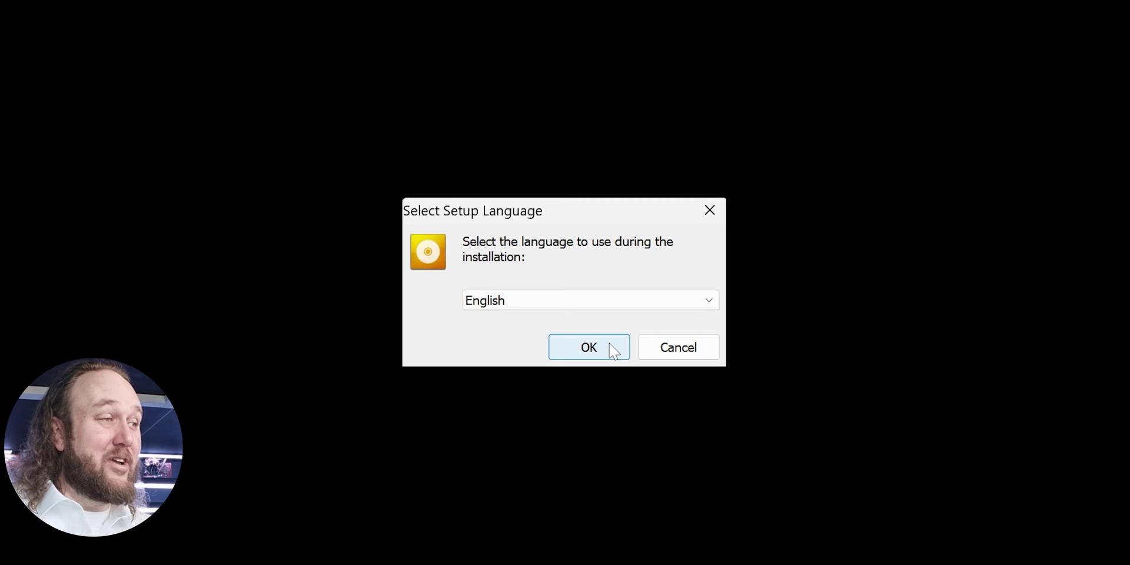
click(588, 347)
click(458, 479)
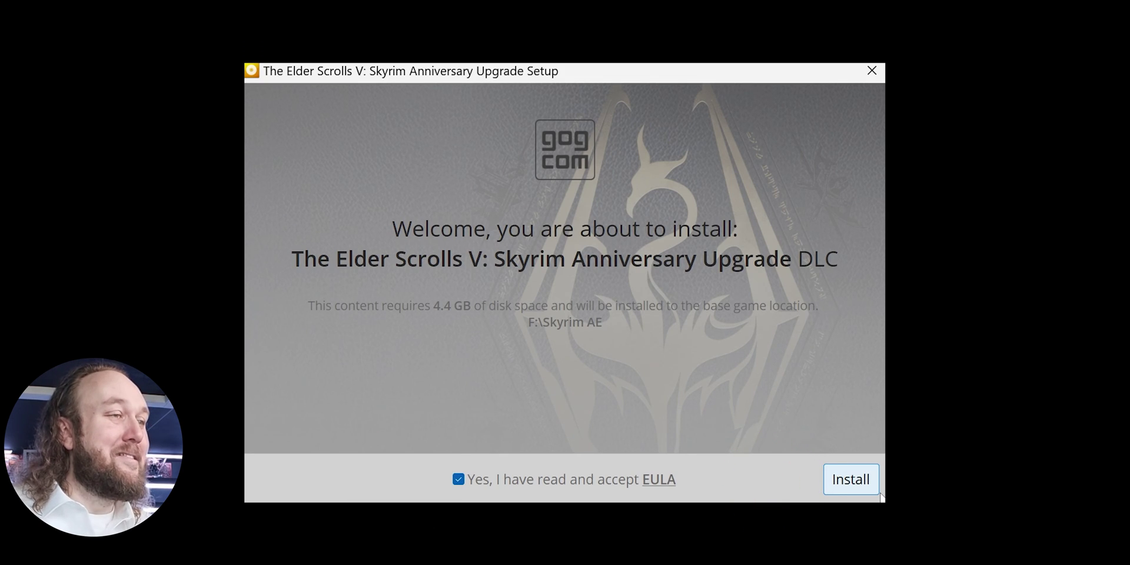
click(833, 489)
click(829, 483)
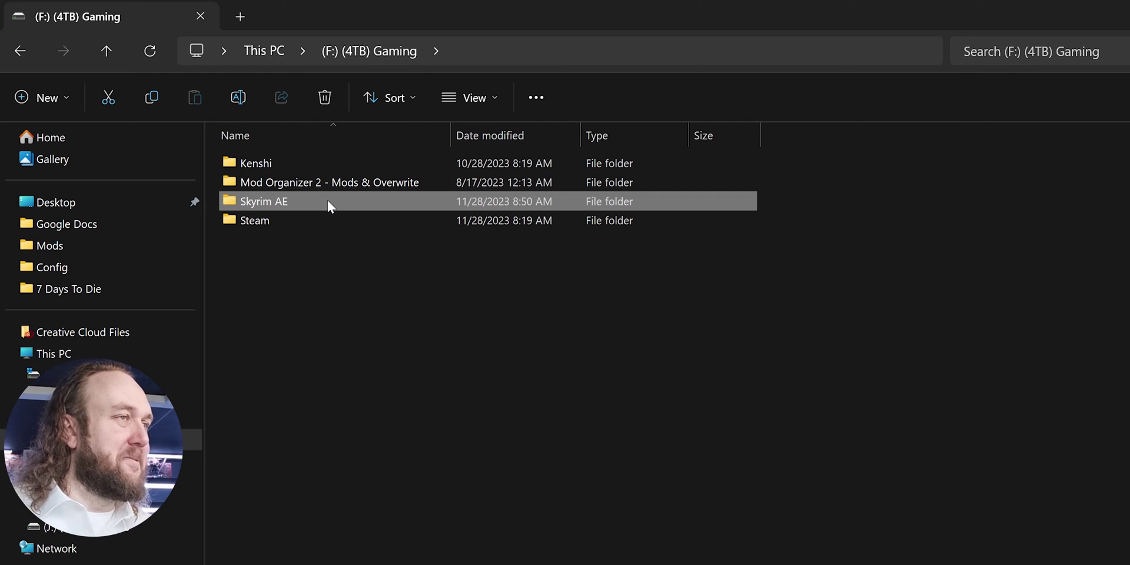
- Create a folder named Official CC Contentt in Skyrim AE's Data folder and move all the files whose names begin with cc into it
double_click(326, 199)
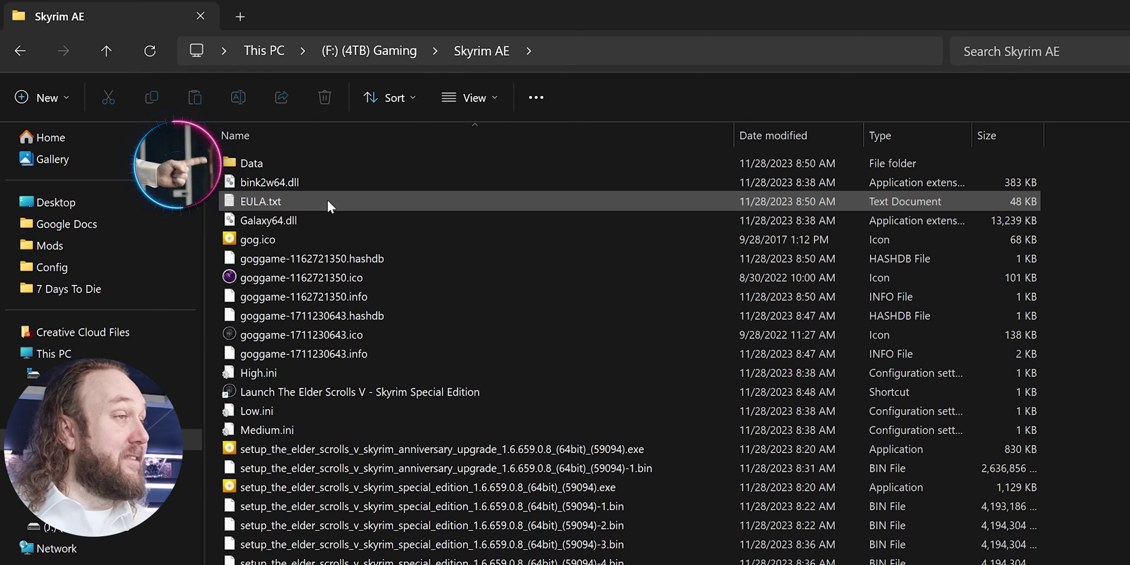
double_click(318, 162)
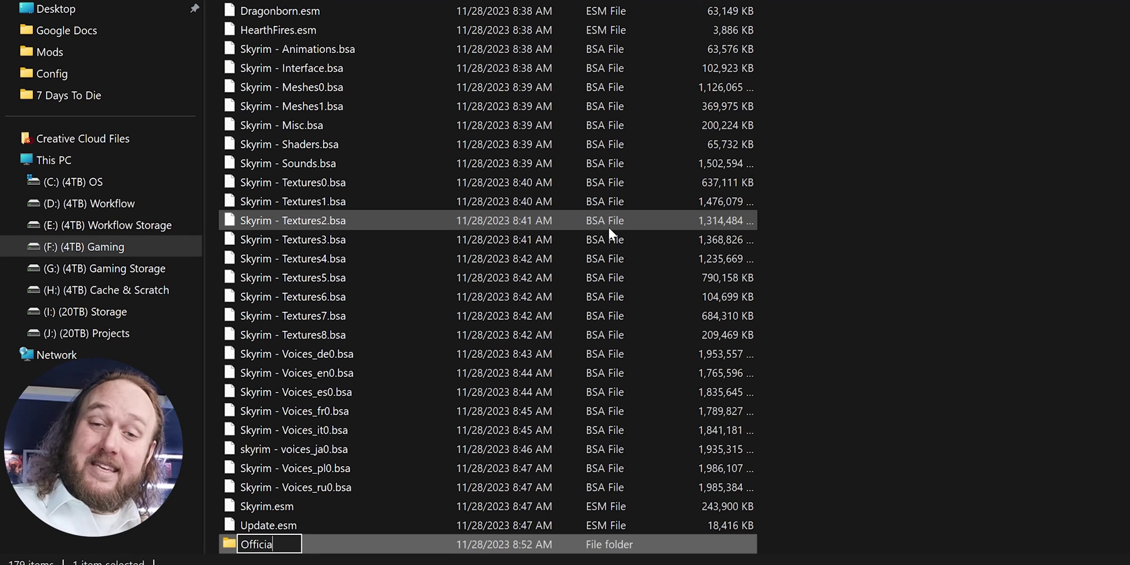
text(nte)
key(Return)
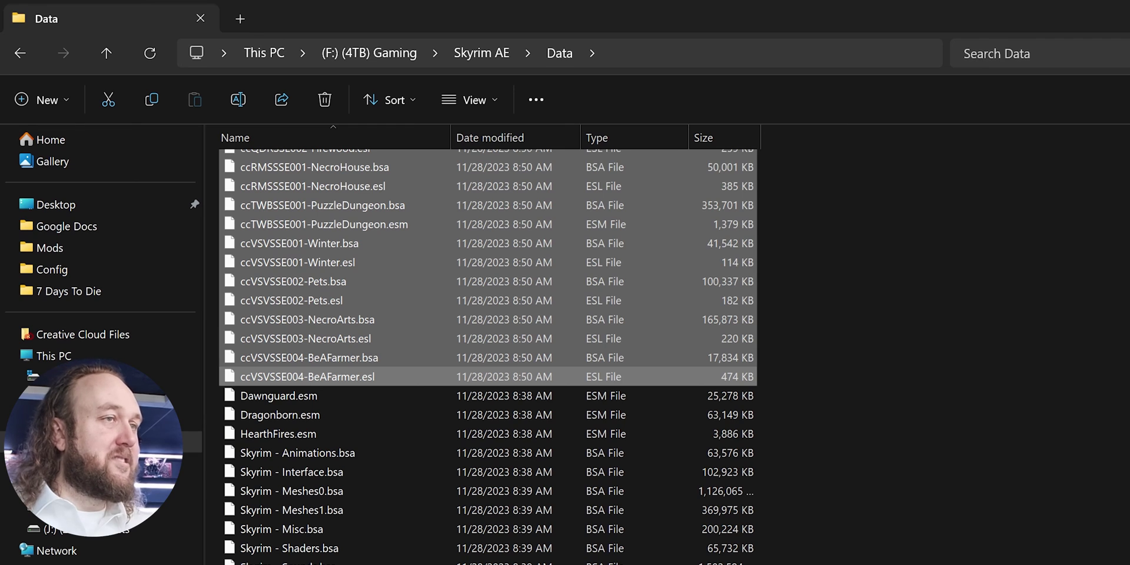
scroll(680, 235, up, 10)
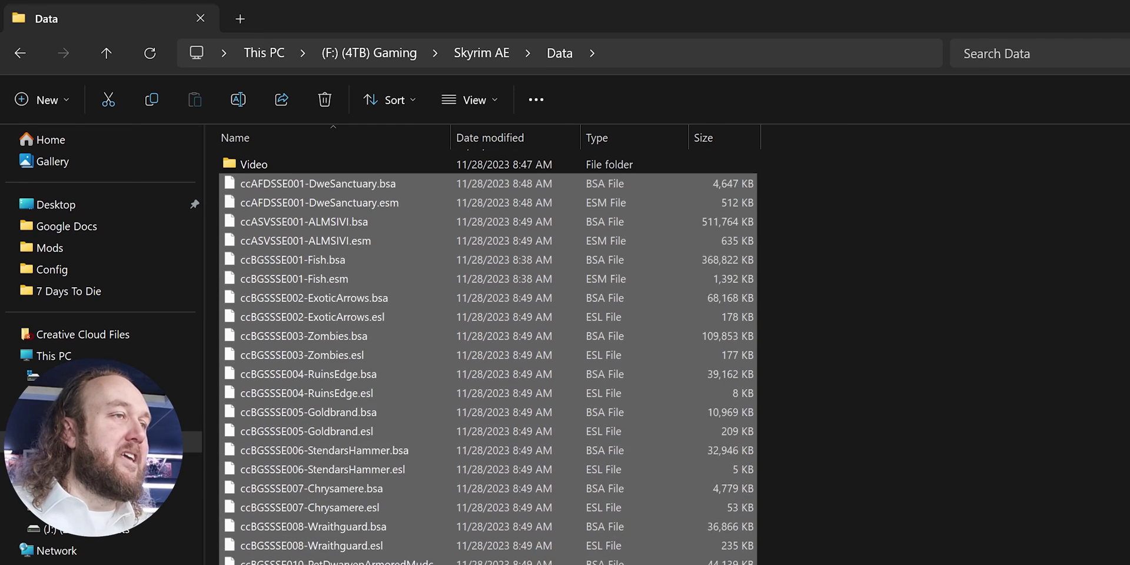
drag(312, 206, 295, 164)
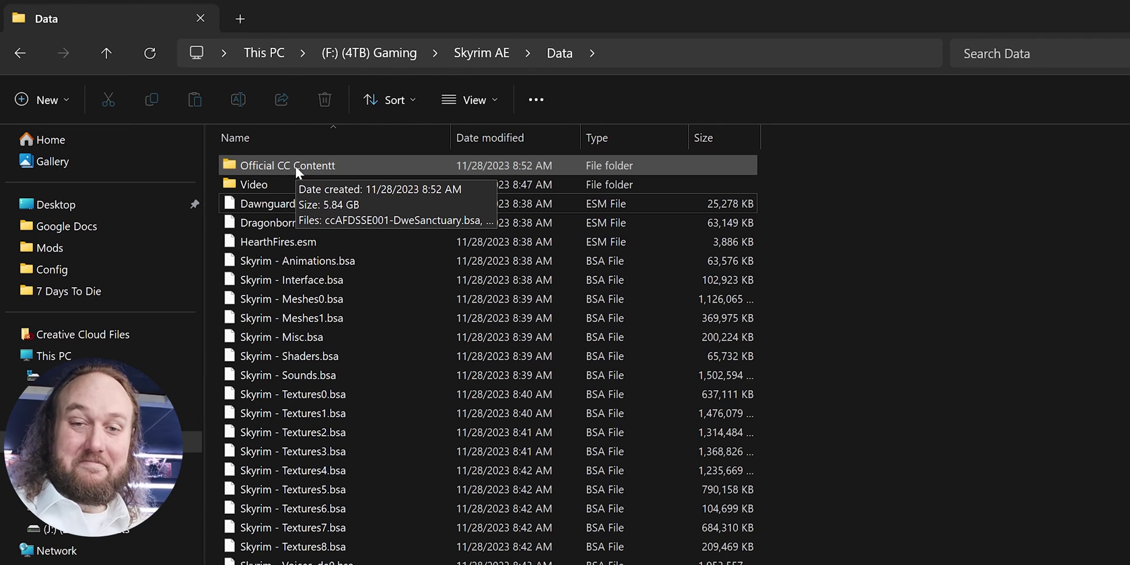